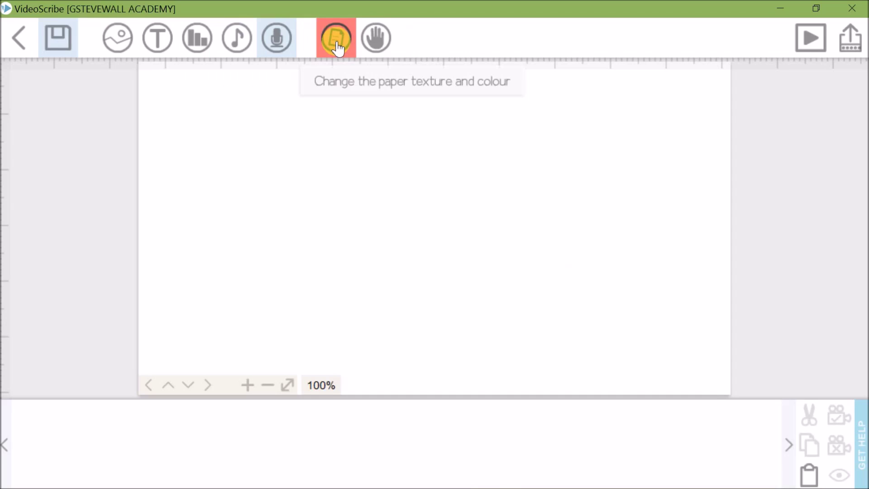
Step: Apply the bottom-left granite-like grey paper texture to the canvas
left_click(337, 42)
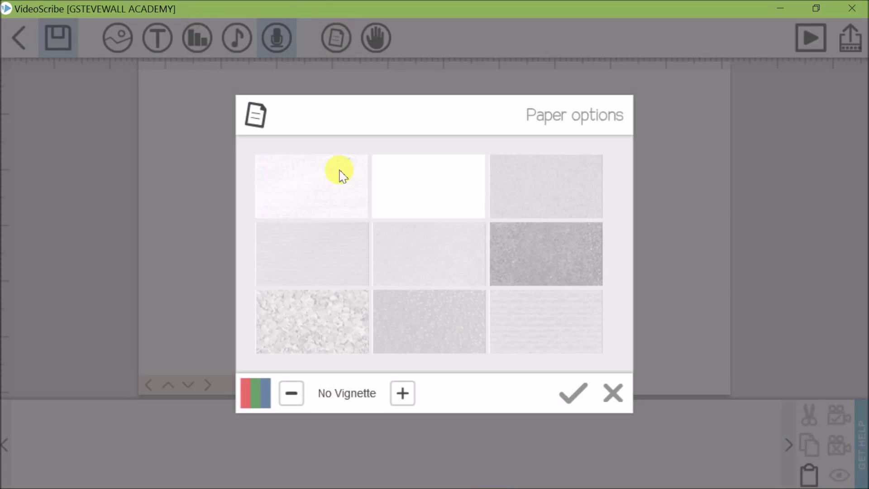
left_click(347, 328)
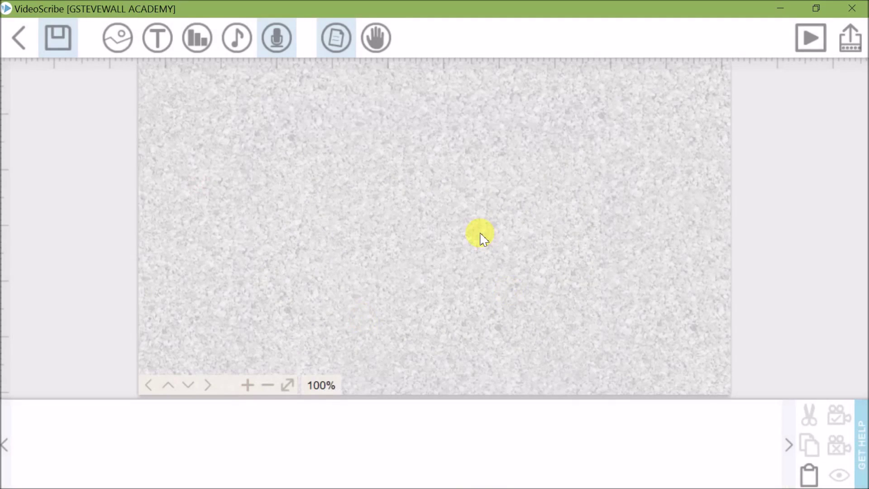
left_click(336, 37)
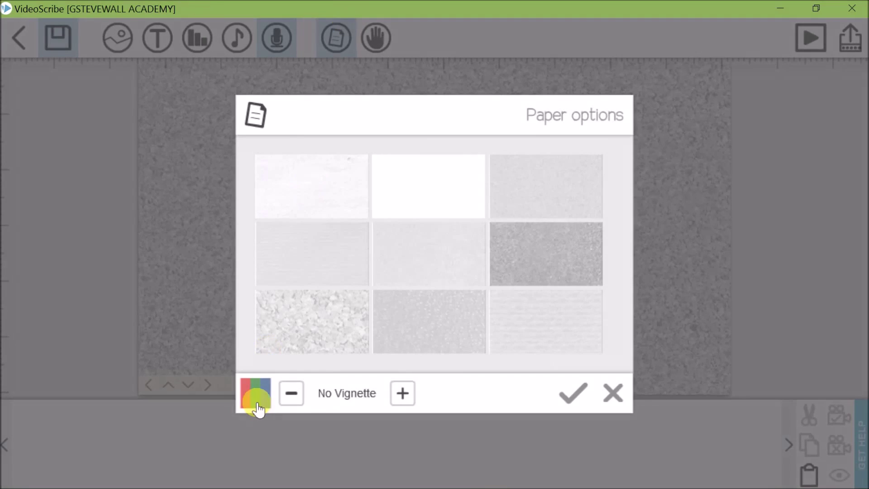
Step: Change the paper colour to dark red and apply the grainy bottom-left texture
left_click(256, 406)
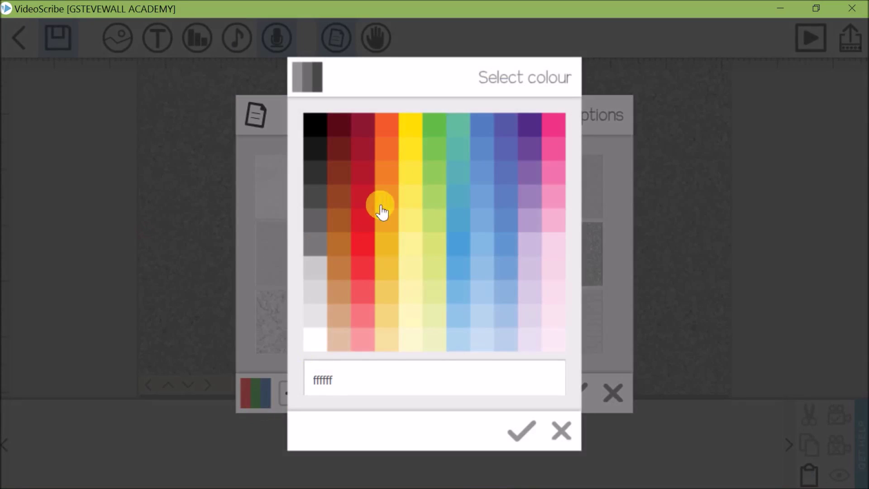
left_click(367, 129)
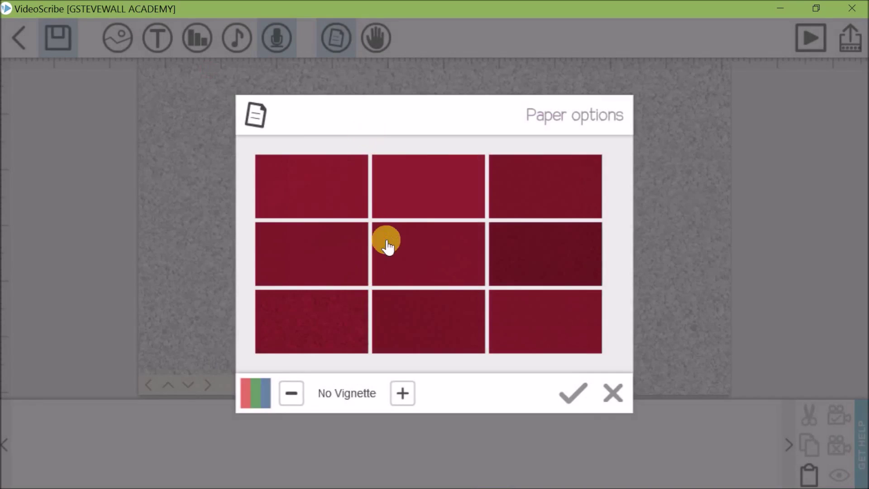
left_click(415, 177)
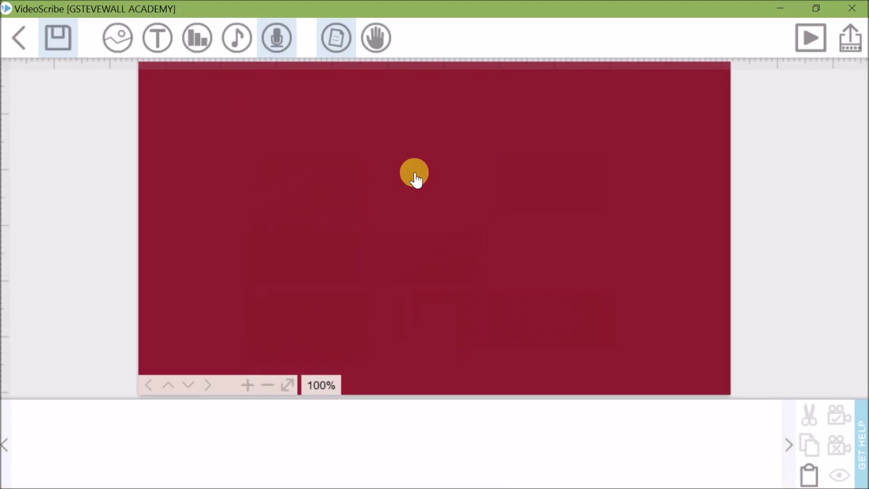
left_click(336, 39)
left_click(316, 322)
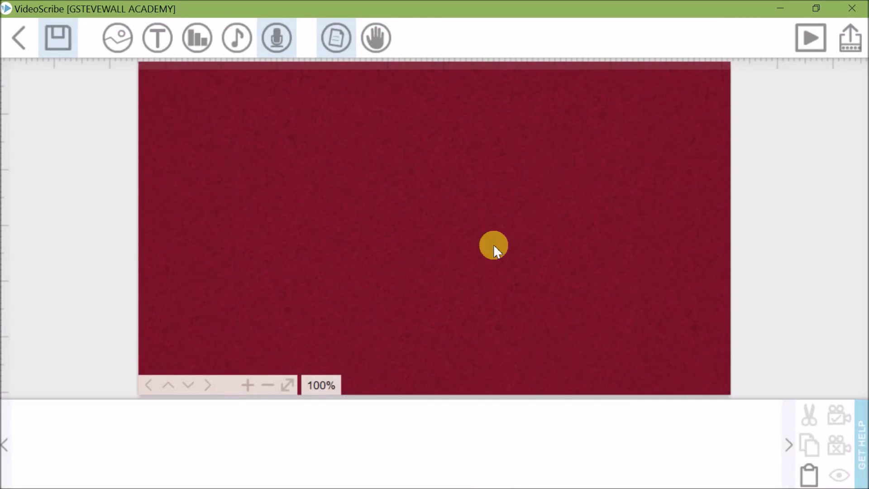
Step: Apply the darker mottled middle-right red paper texture and reopen the paper colour picker
left_click(336, 38)
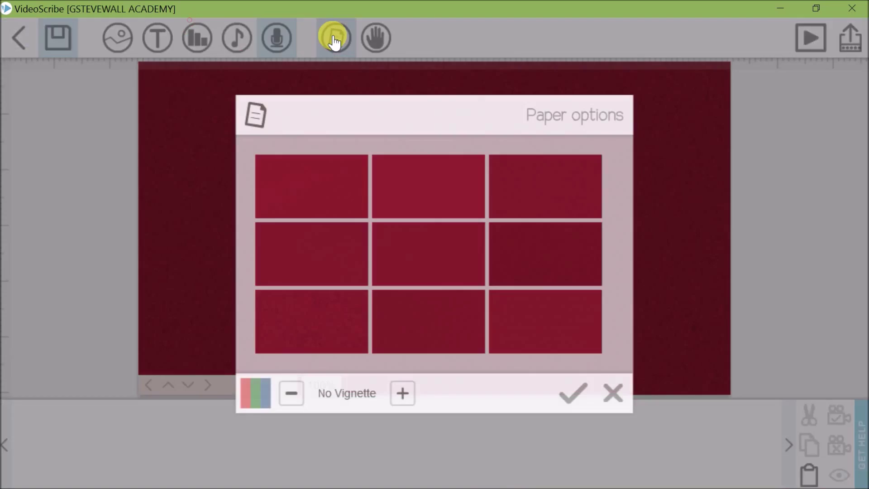
left_click(539, 255)
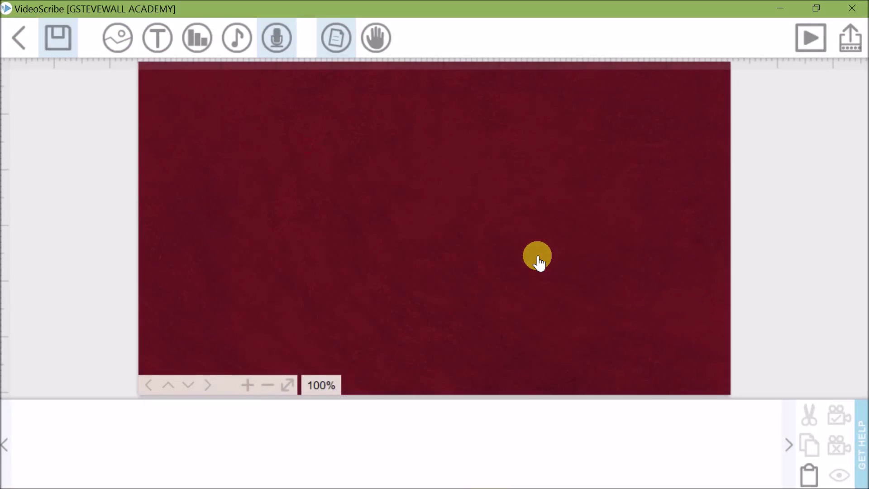
left_click(335, 37)
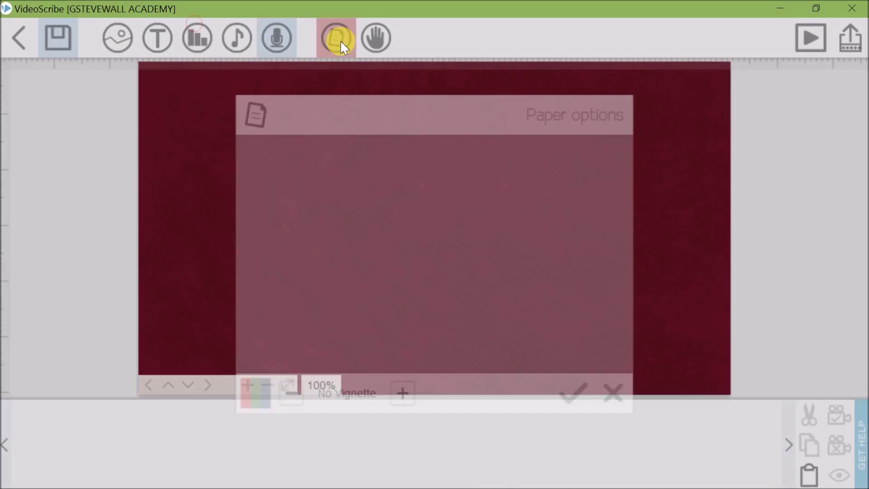
left_click(256, 393)
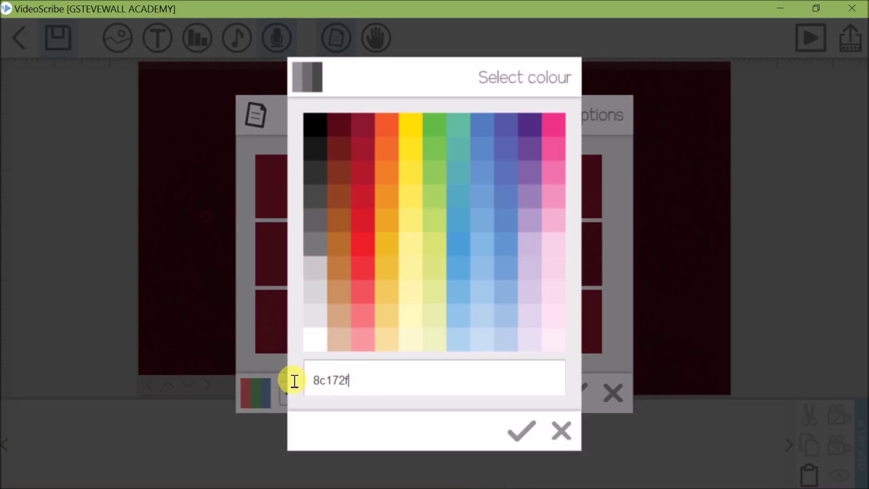
Step: Set the paper colour to hex 00ff00 and apply the speckled bottom-left green texture
double_click(297, 380)
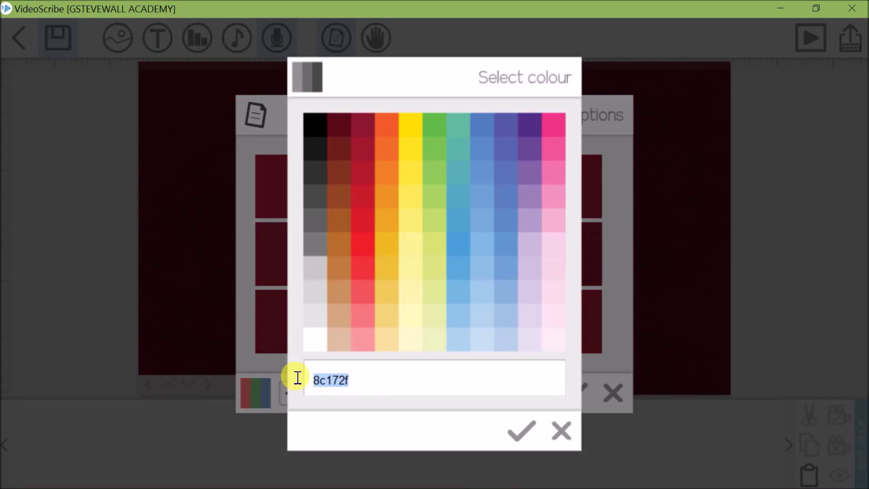
type("00ff00")
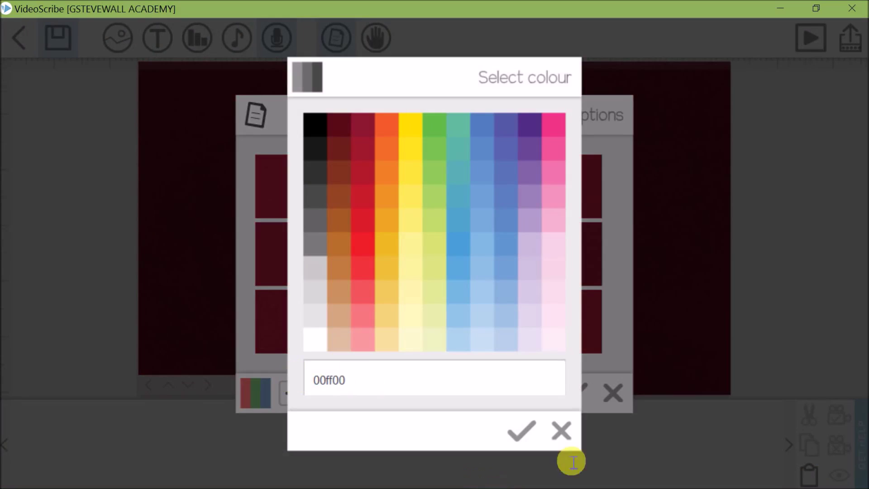
left_click(521, 429)
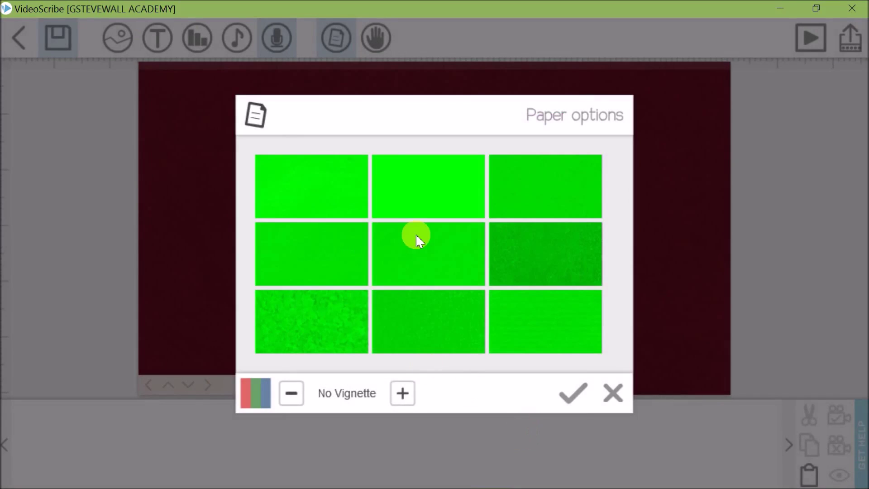
left_click(430, 194)
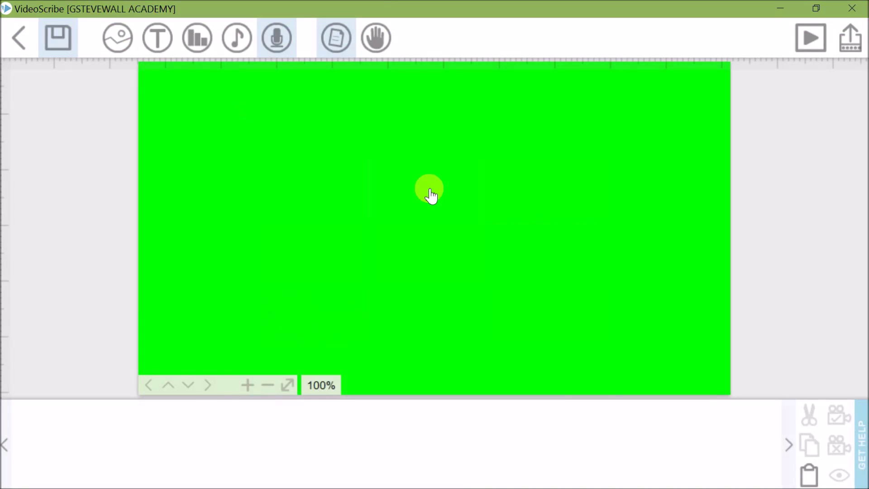
left_click(336, 38)
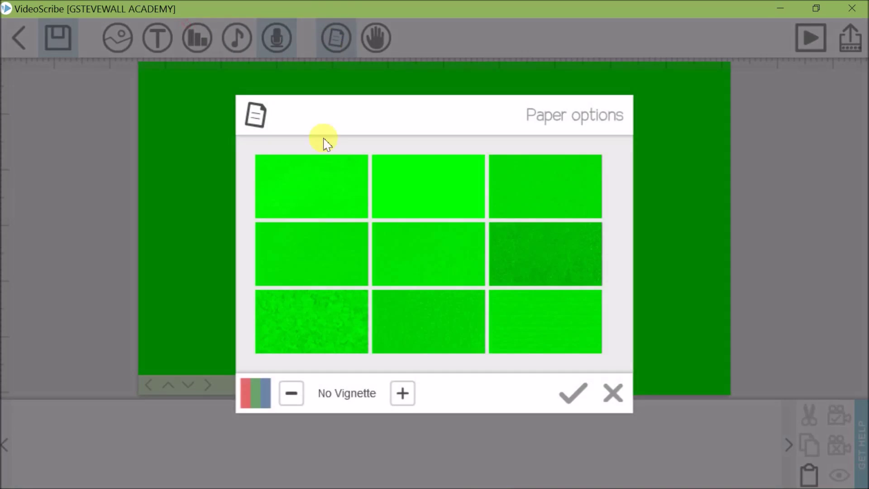
left_click(315, 325)
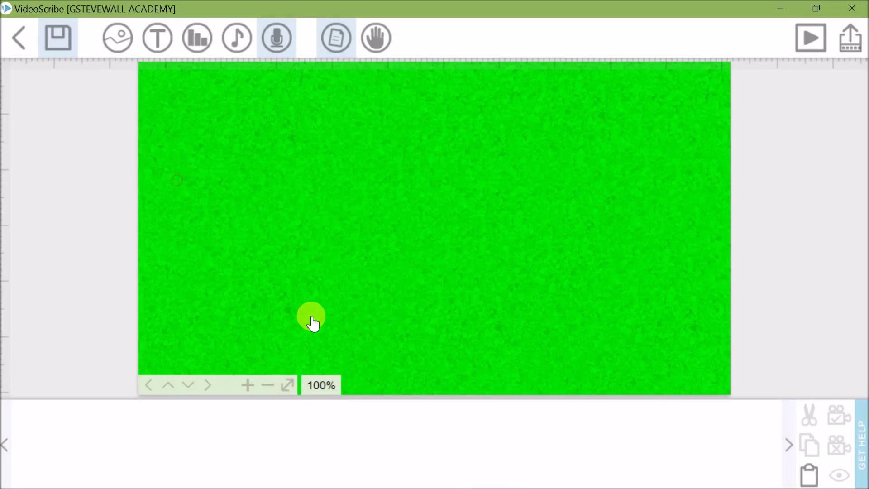